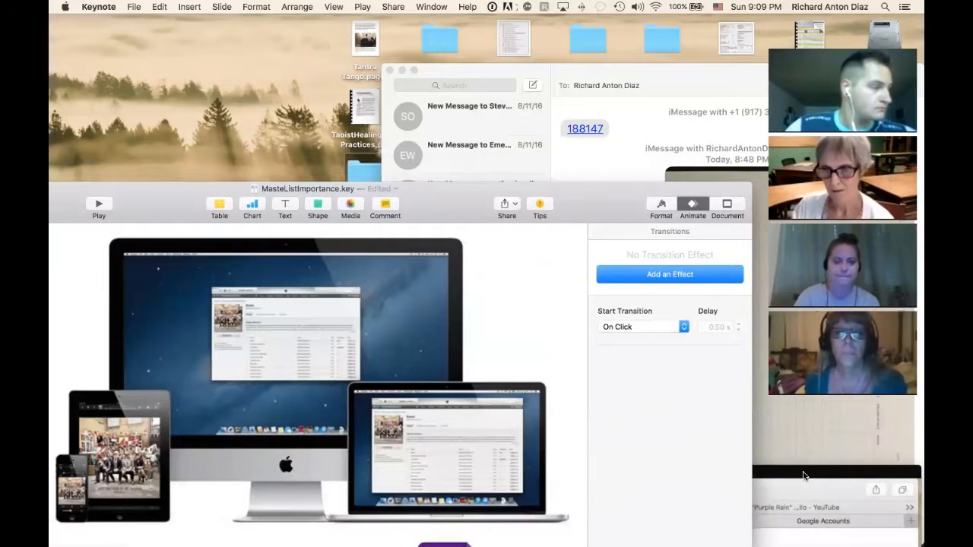
Bring the SettingUpMasterListForm.mp4 video window fully into view, show it in full screen and start playback
{"action": "left_click_drag", "start_coordinate": [791, 477], "coordinate": [776, 22]}
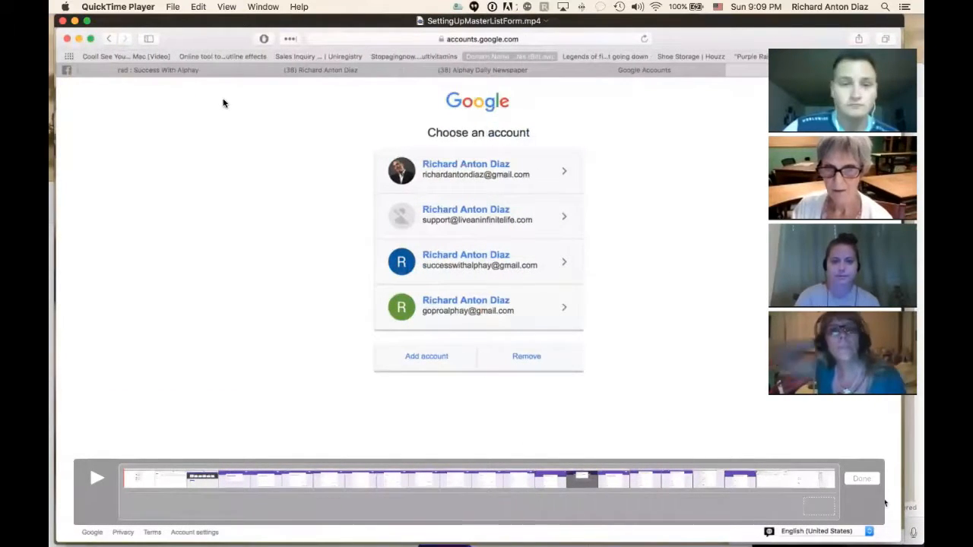
{"action": "left_click", "coordinate": [198, 8]}
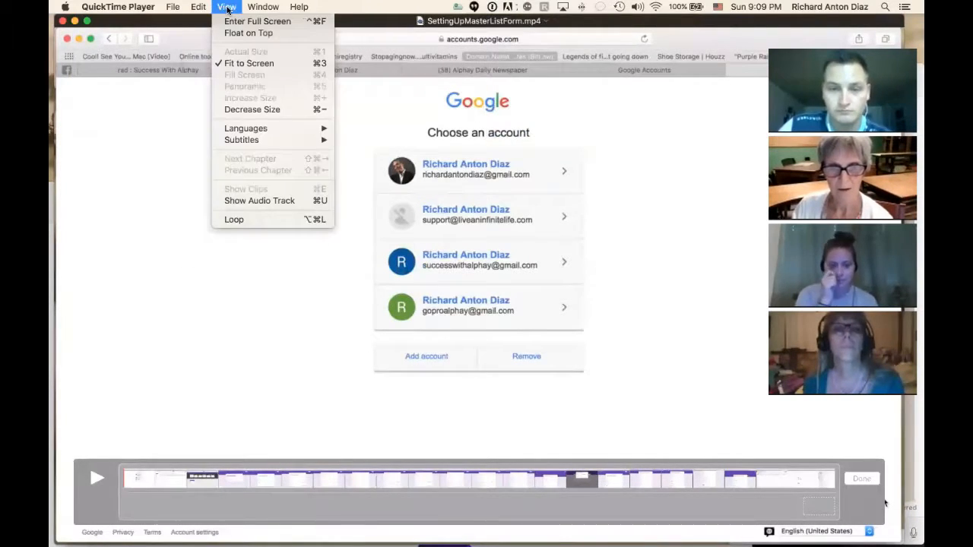
{"action": "left_click", "coordinate": [243, 21]}
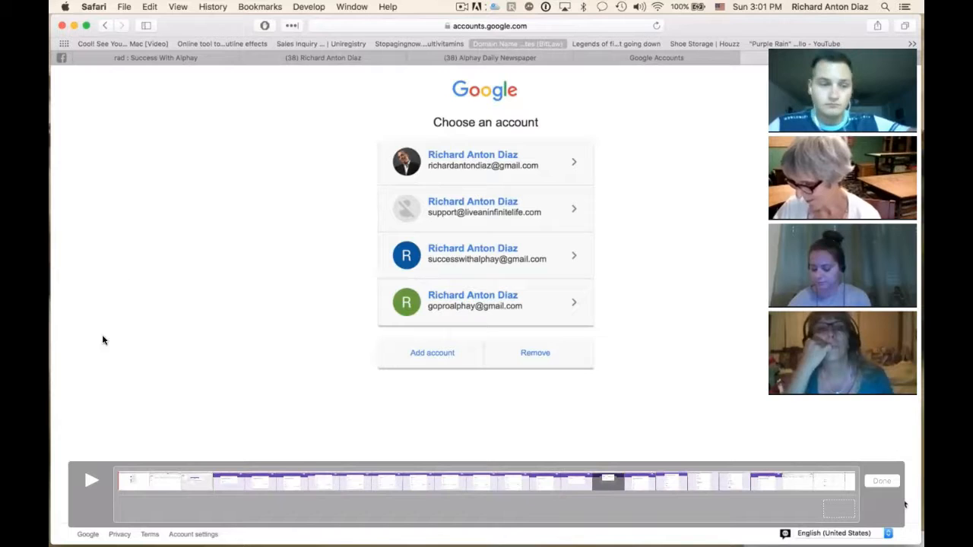
{"action": "left_click", "coordinate": [91, 480]}
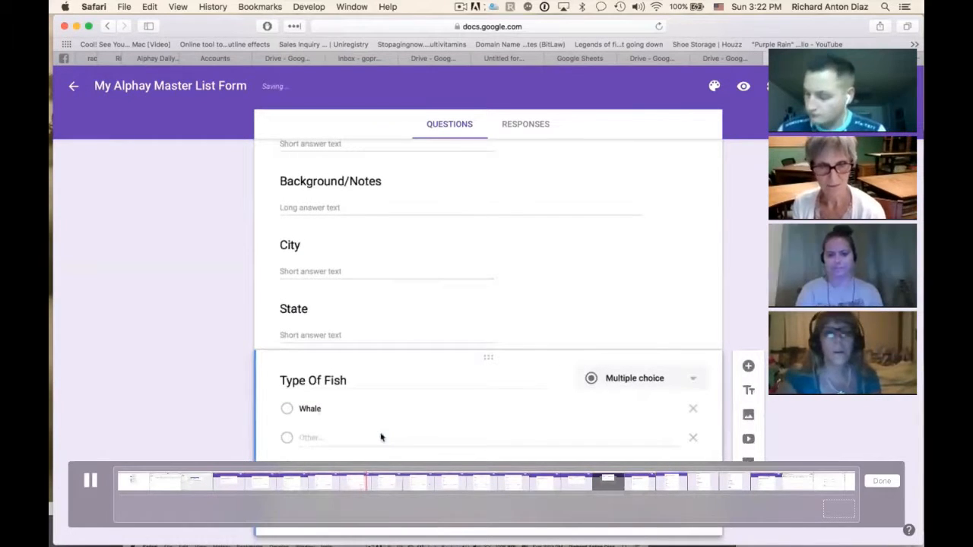
Enter Shark as the second answer option of the Type Of Fish multiple-choice question
{"action": "left_click", "coordinate": [318, 441]}
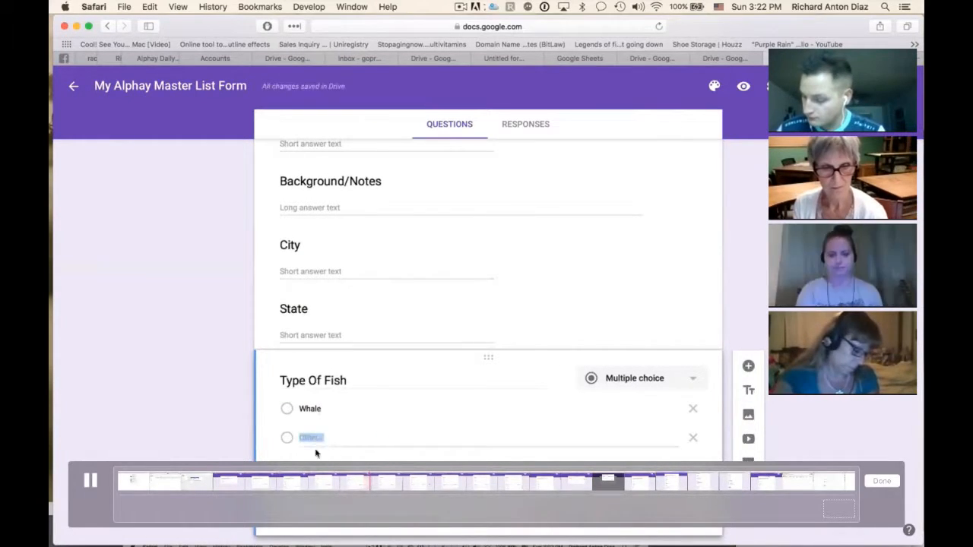
{"action": "type", "text": "S"}
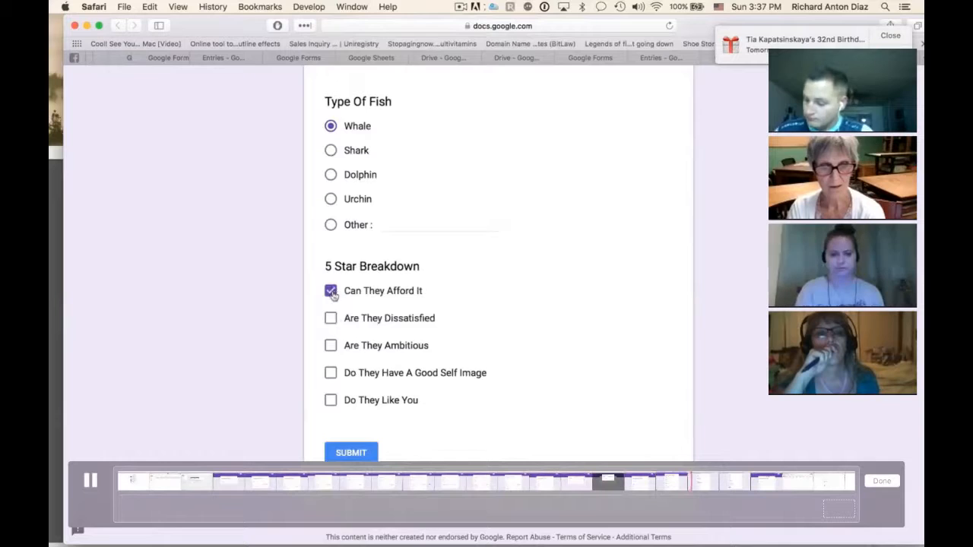
Tick Are They Dissatisfied, Are They Ambitious and Do They Like You, submit the form and start another response
{"action": "left_click", "coordinate": [331, 320]}
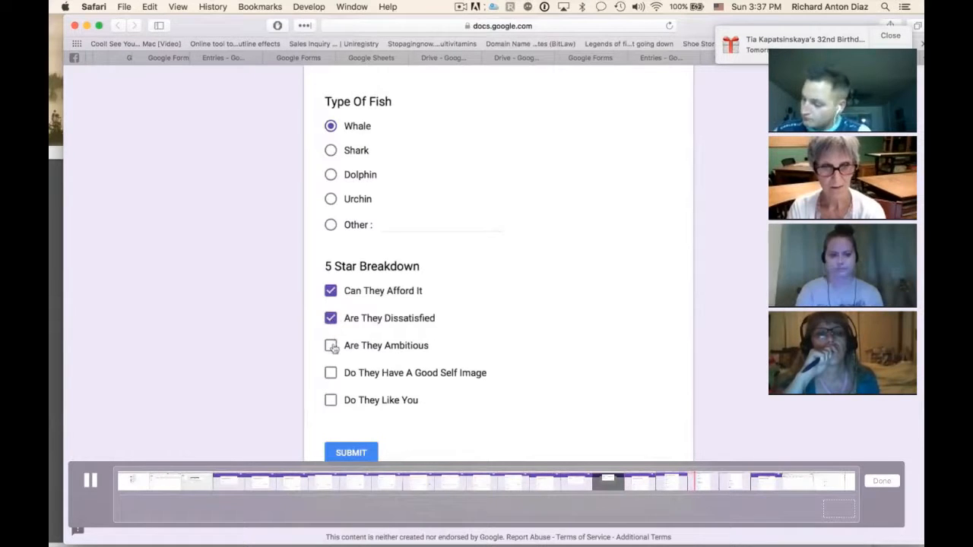
{"action": "left_click", "coordinate": [332, 347]}
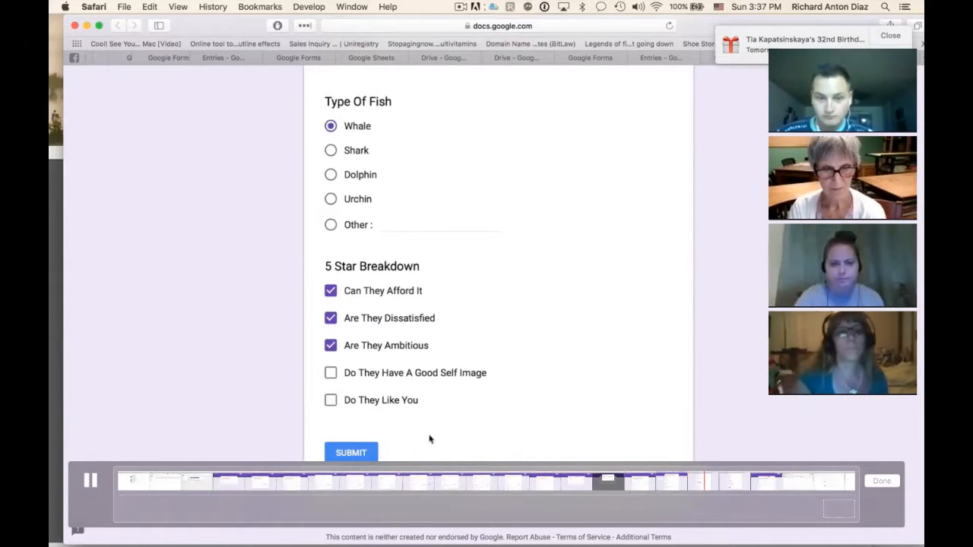
{"action": "left_click", "coordinate": [331, 401]}
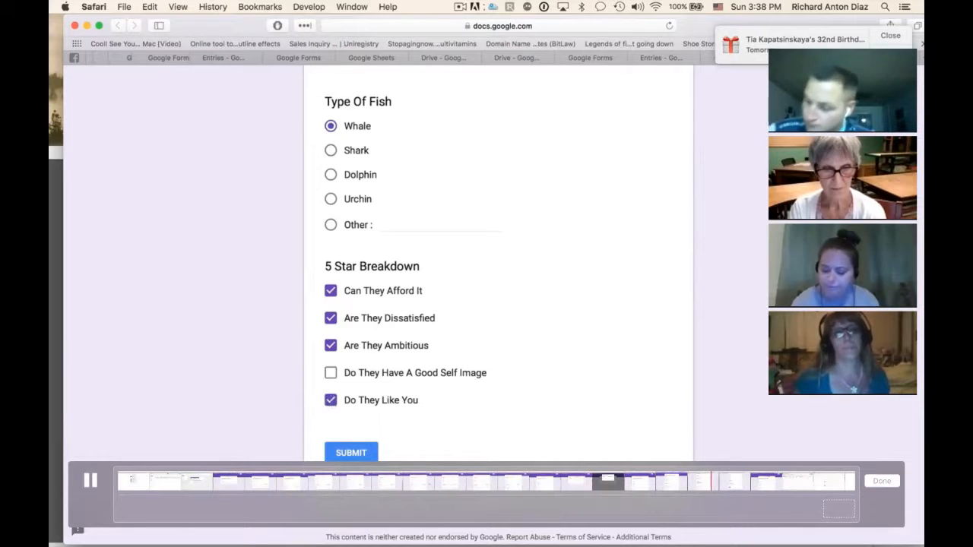
{"action": "left_click", "coordinate": [350, 454]}
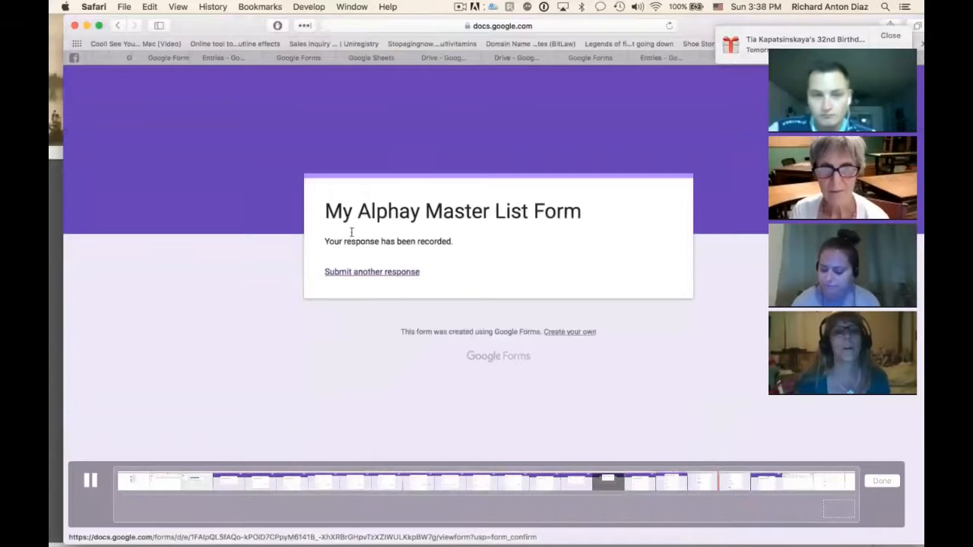
{"action": "left_click", "coordinate": [391, 277]}
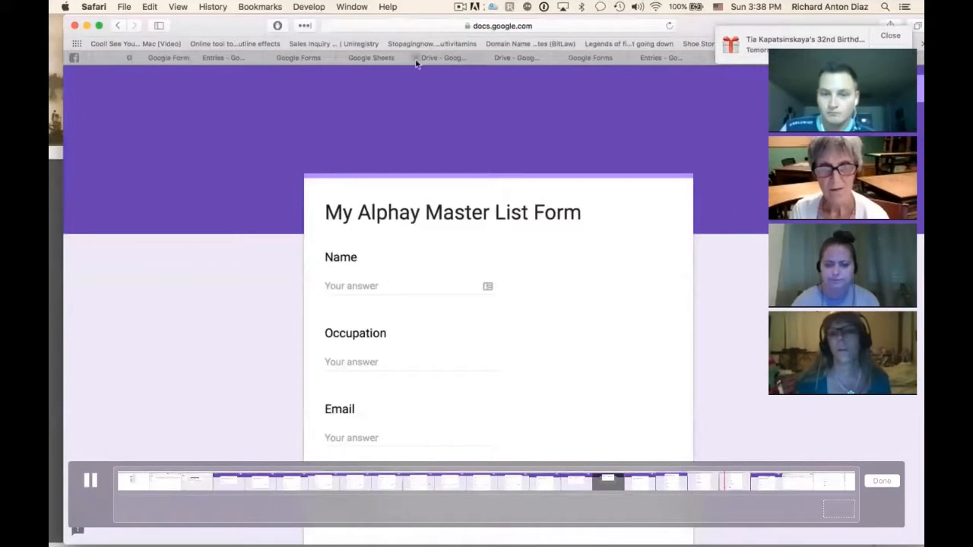
Open the form's responses in the linked spreadsheet from the form editor and review all columns of the recorded entry
{"action": "left_click", "coordinate": [909, 89]}
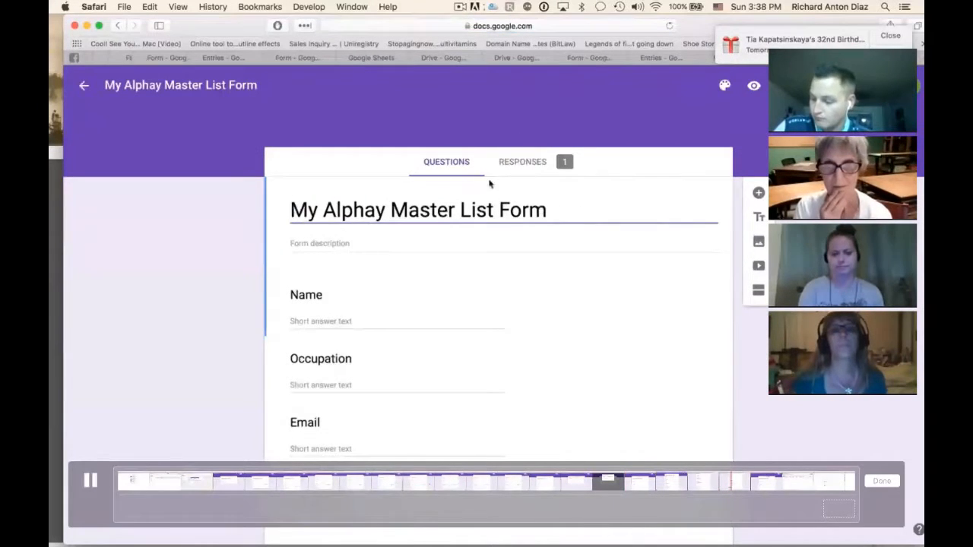
{"action": "left_click", "coordinate": [529, 162]}
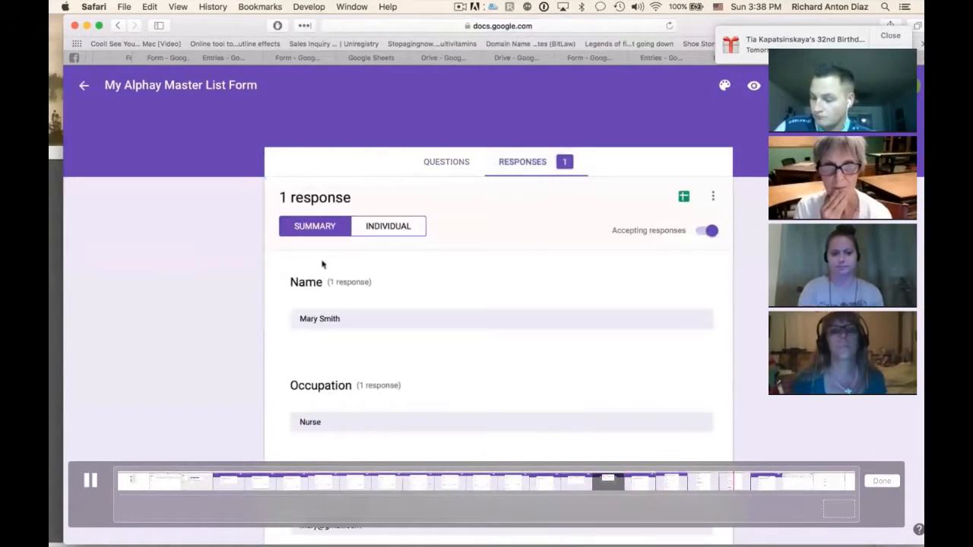
{"action": "left_click", "coordinate": [684, 197]}
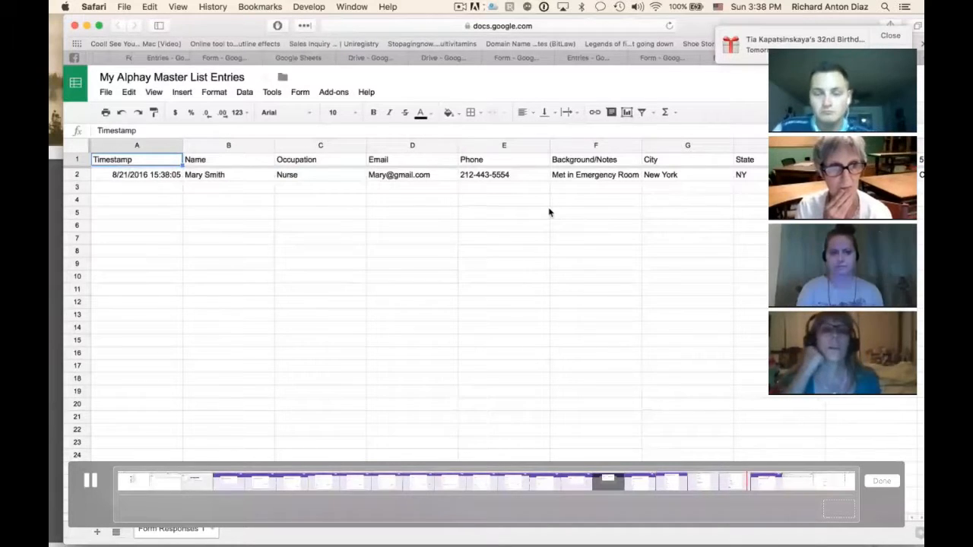
{"action": "scroll", "coordinate": [550, 213], "scroll_direction": "right", "scroll_amount": 3}
{"action": "scroll", "coordinate": [550, 213], "scroll_direction": "right", "scroll_amount": 5}
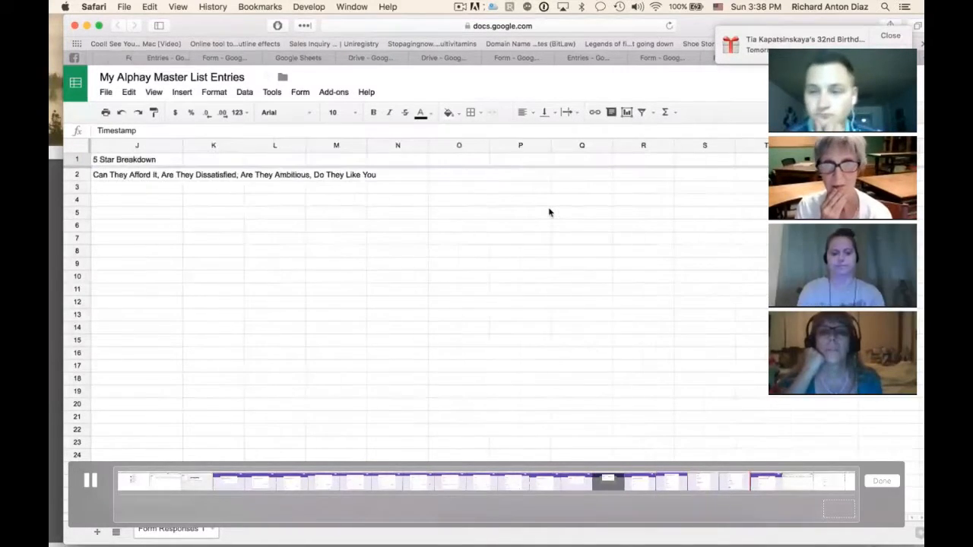
{"action": "scroll", "coordinate": [550, 213], "scroll_direction": "left", "scroll_amount": 3}
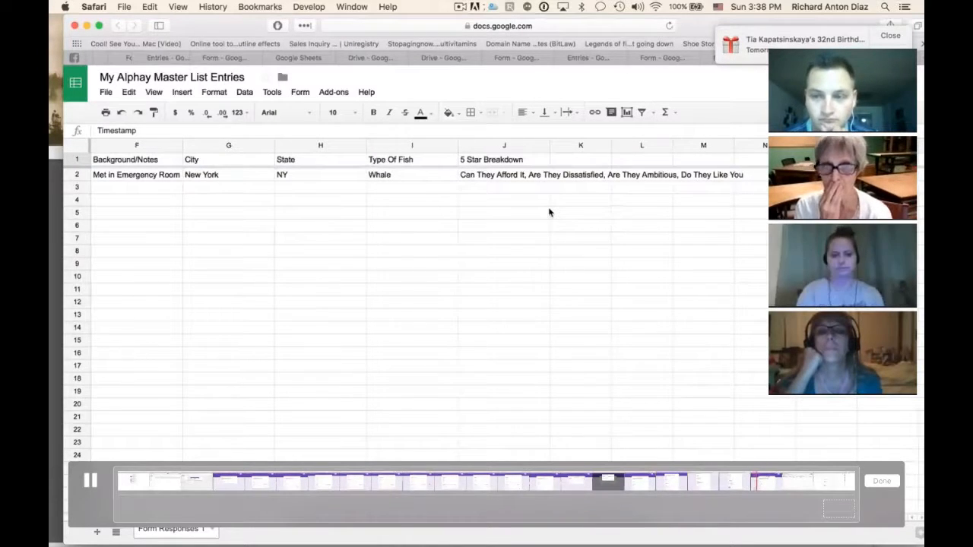
{"action": "scroll", "coordinate": [550, 213], "scroll_direction": "left", "scroll_amount": 5}
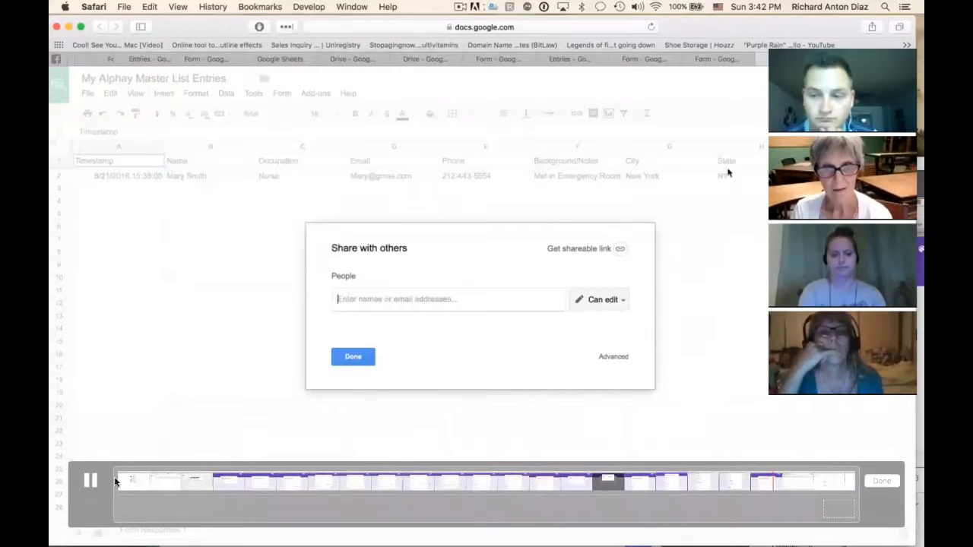
Pause the video at the Share with others dialog and resume playback
{"action": "left_click", "coordinate": [86, 480]}
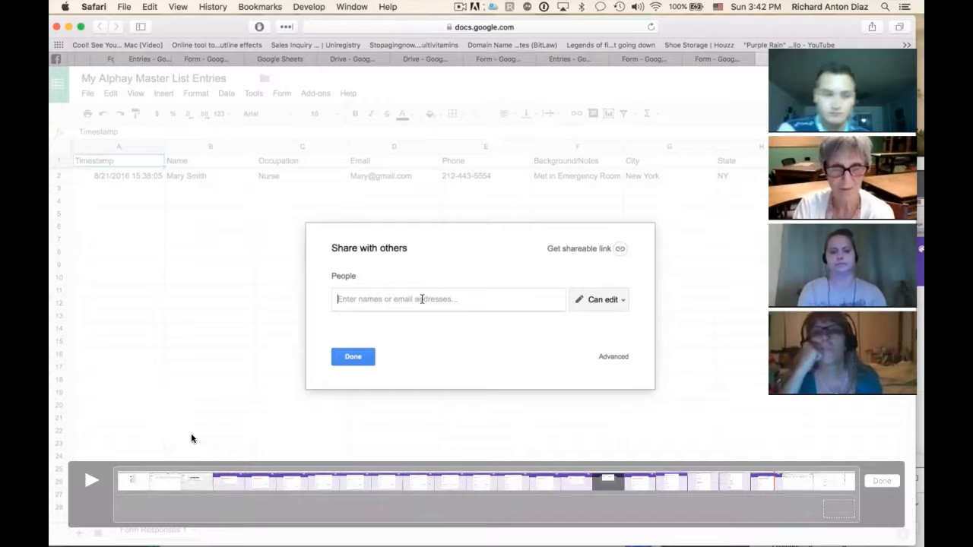
{"action": "left_click", "coordinate": [86, 477]}
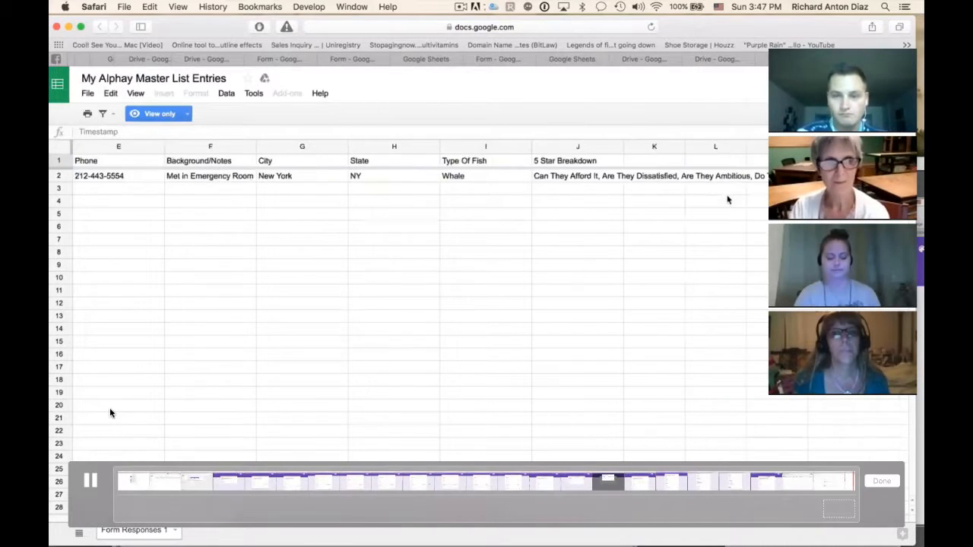
Pause the SettingUpMasterListForm.mp4 video, leave full screen and move its window mostly off the desktop
{"action": "key", "text": "space"}
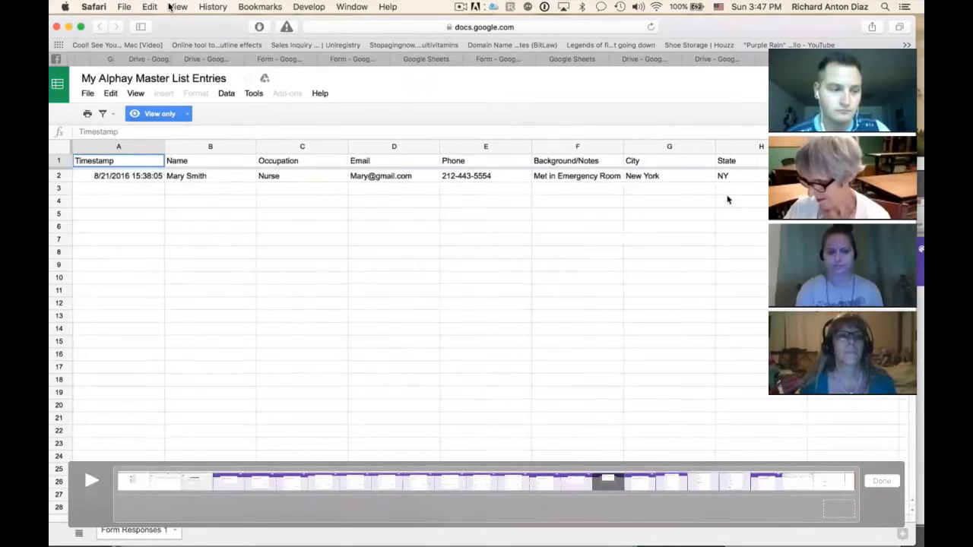
{"action": "key", "text": "Escape"}
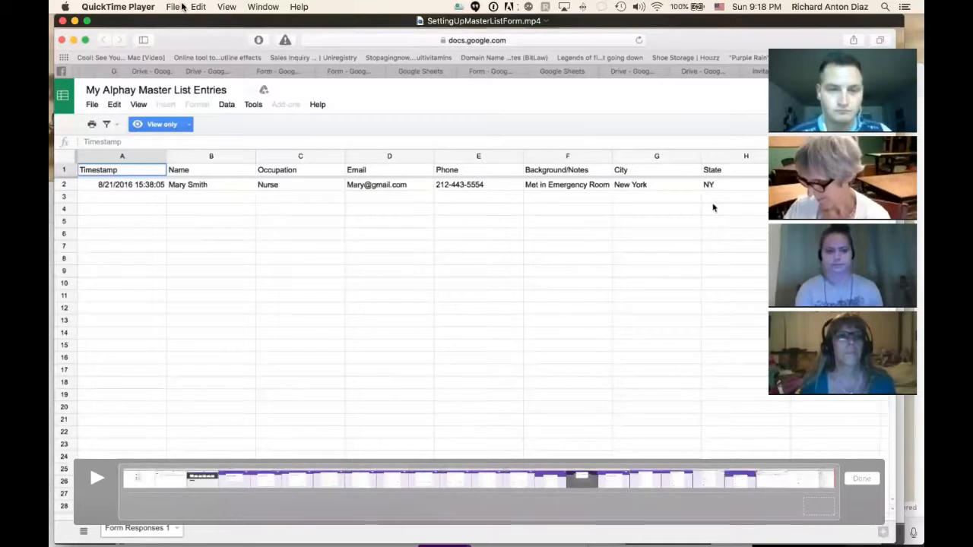
{"action": "left_click", "coordinate": [195, 7]}
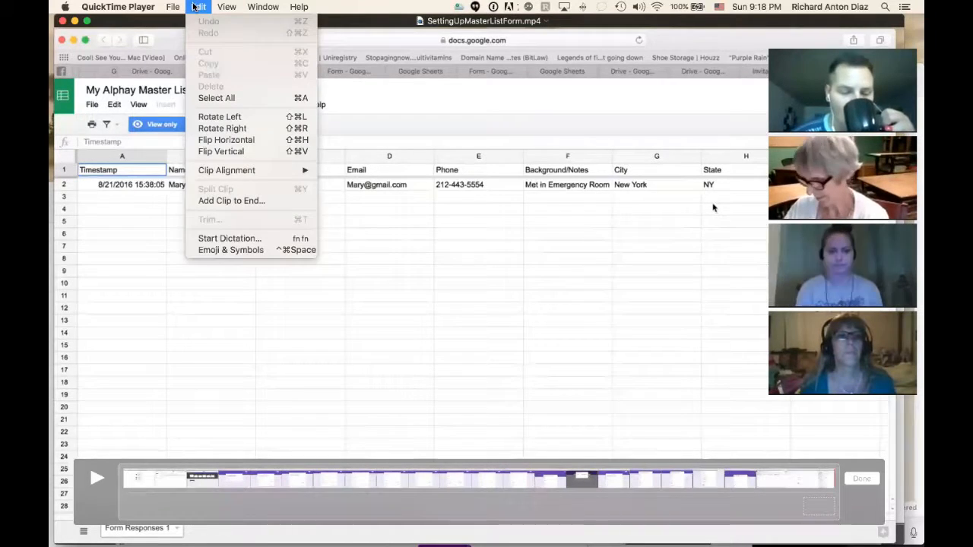
{"action": "mouse_move", "coordinate": [227, 7]}
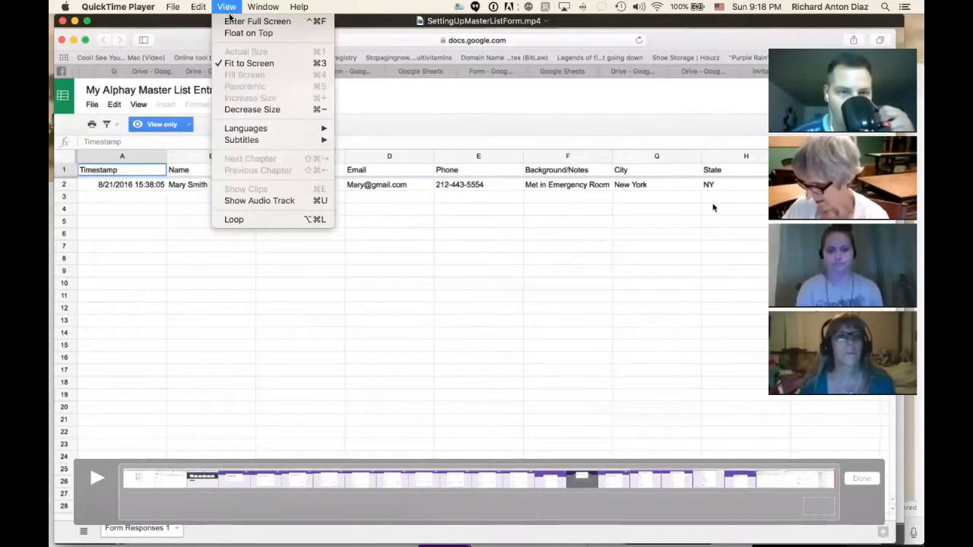
{"action": "left_click", "coordinate": [172, 21]}
{"action": "left_click_drag", "start_coordinate": [172, 21], "coordinate": [96, 523]}
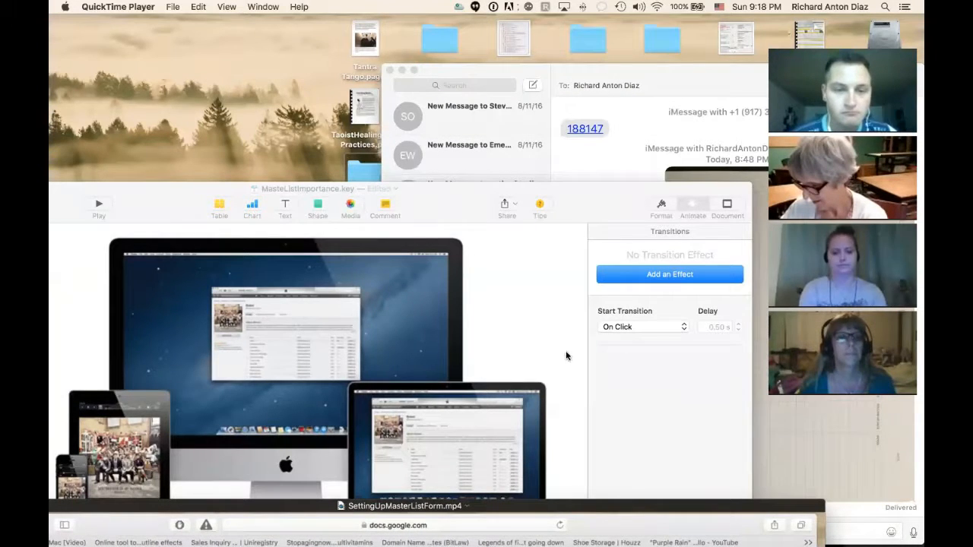
Move the Messages window out of the way and show the other video, opening on the Apple devices picture, in full screen
{"action": "left_click", "coordinate": [854, 511]}
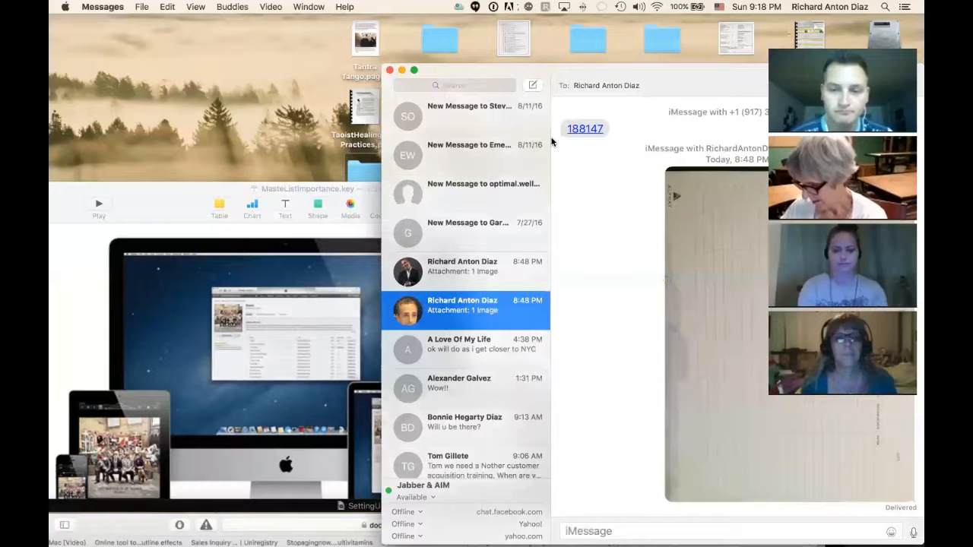
{"action": "left_click_drag", "start_coordinate": [681, 73], "coordinate": [467, 521]}
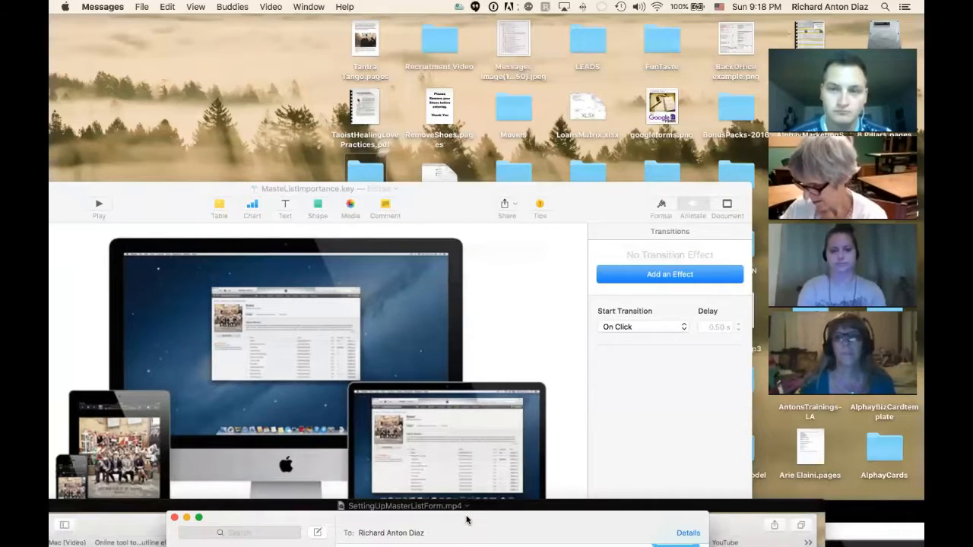
{"action": "left_click_drag", "start_coordinate": [844, 515], "coordinate": [478, 21]}
{"action": "left_click", "coordinate": [228, 8]}
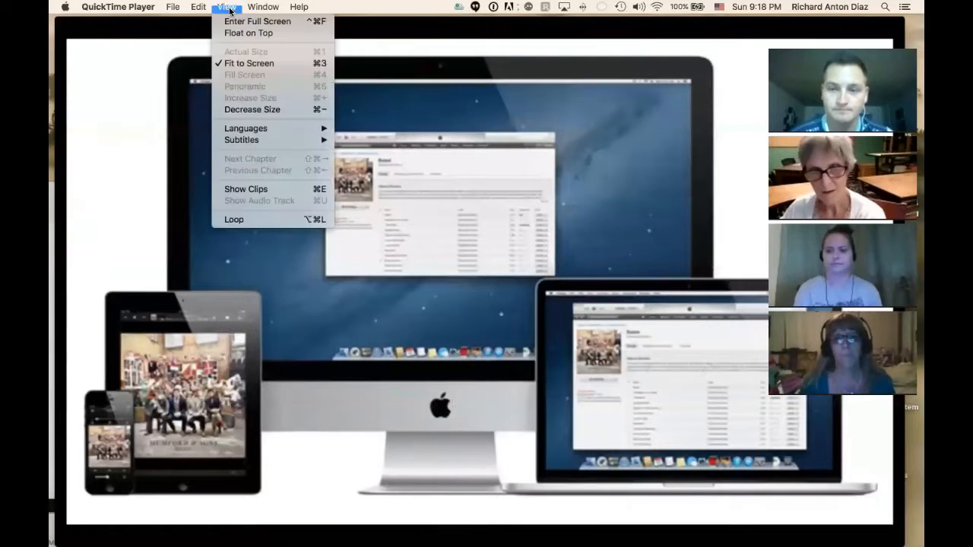
{"action": "left_click", "coordinate": [234, 23]}
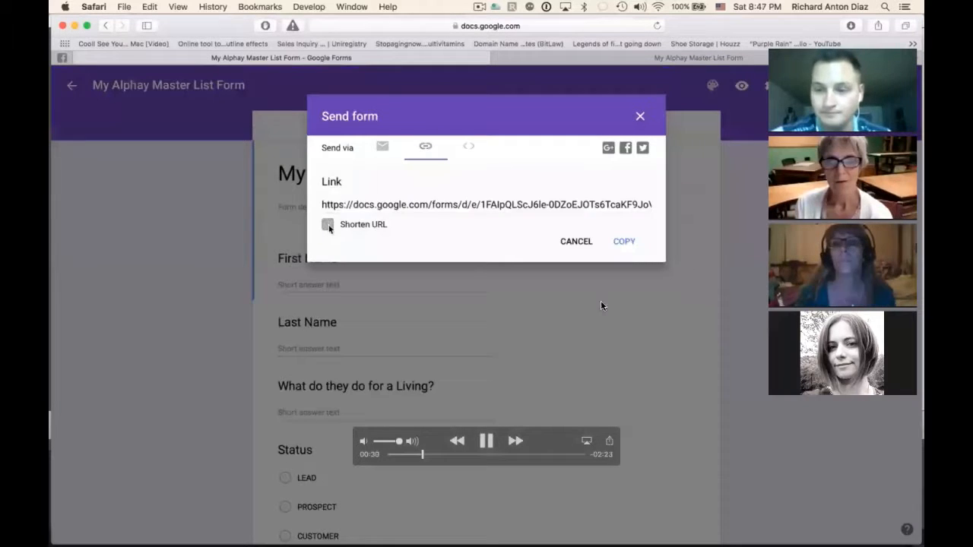
Shorten the form's URL in the Send form dialog, pausing the video there and resuming playback
{"action": "left_click", "coordinate": [328, 225]}
{"action": "left_click", "coordinate": [486, 441]}
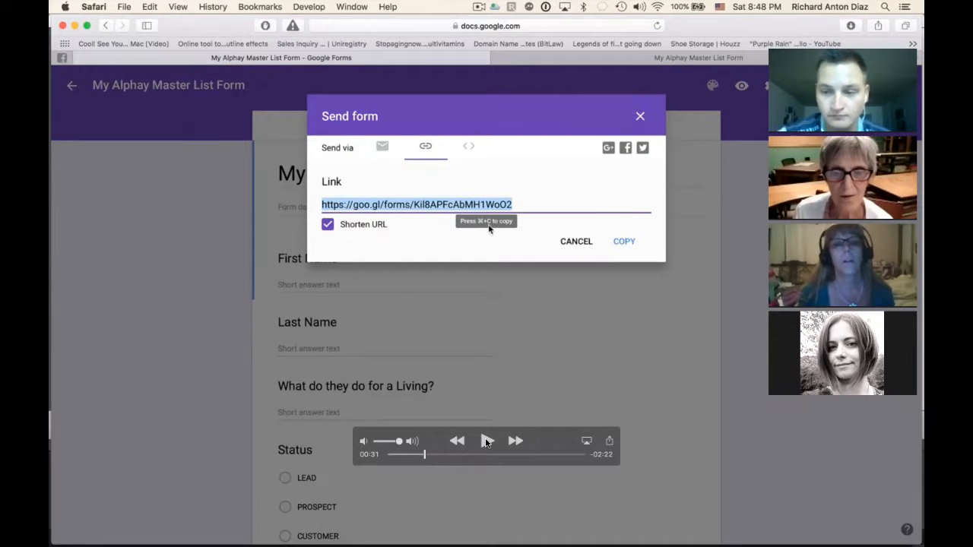
{"action": "left_click", "coordinate": [487, 441]}
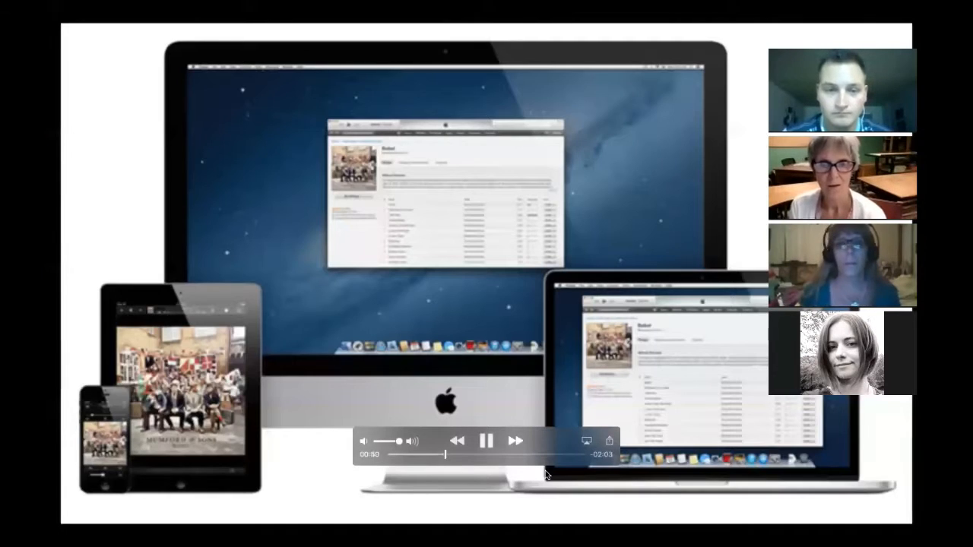
Move playback back to about 00:48 at the Apple devices picture and resume the video
{"action": "left_click", "coordinate": [441, 455]}
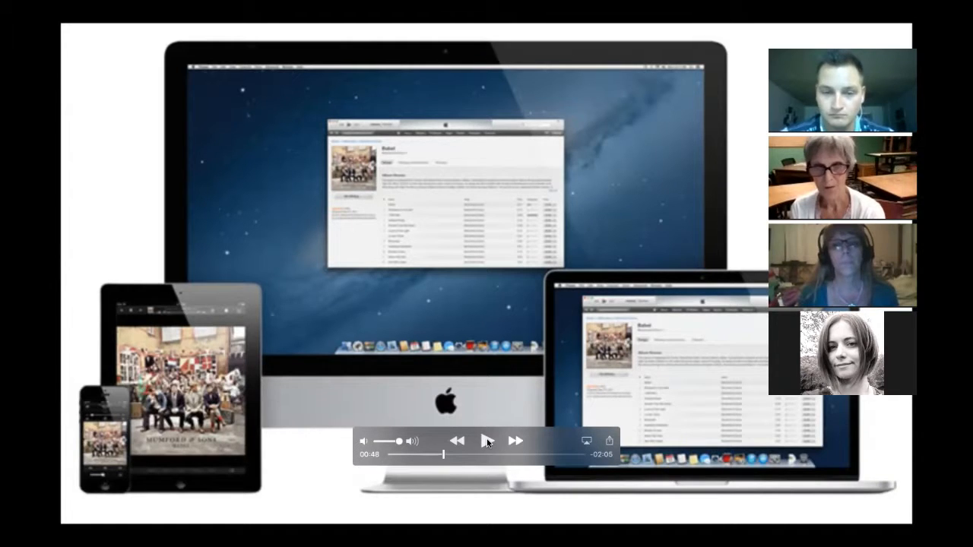
{"action": "left_click", "coordinate": [487, 442]}
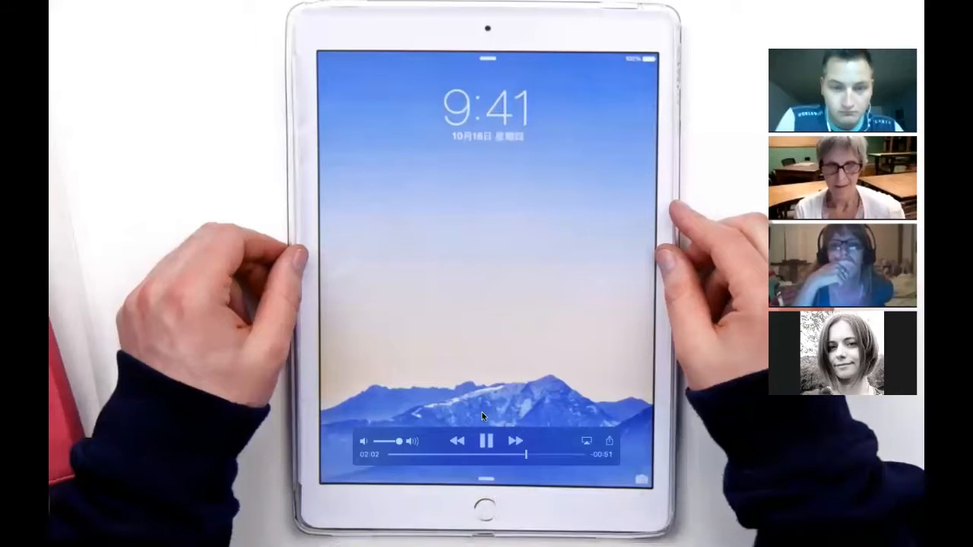
Pause the video at the tablet picture, rewind it to about 01:49 and resume playback
{"action": "left_click", "coordinate": [486, 439]}
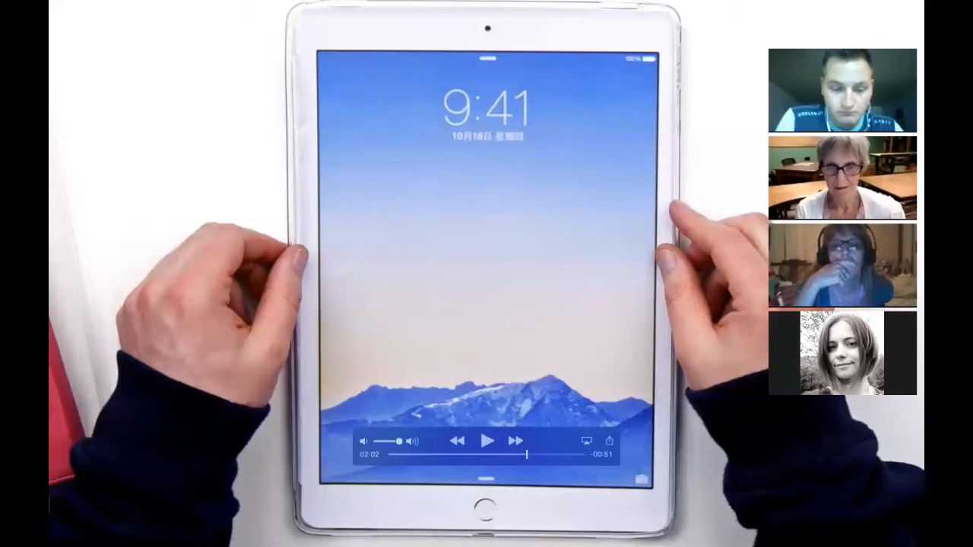
{"action": "left_click", "coordinate": [511, 454]}
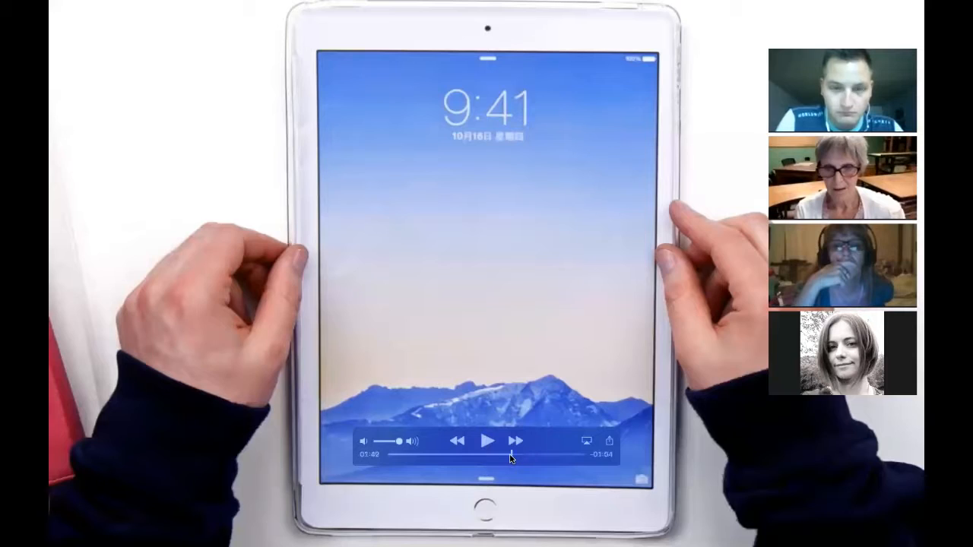
{"action": "left_click", "coordinate": [487, 440]}
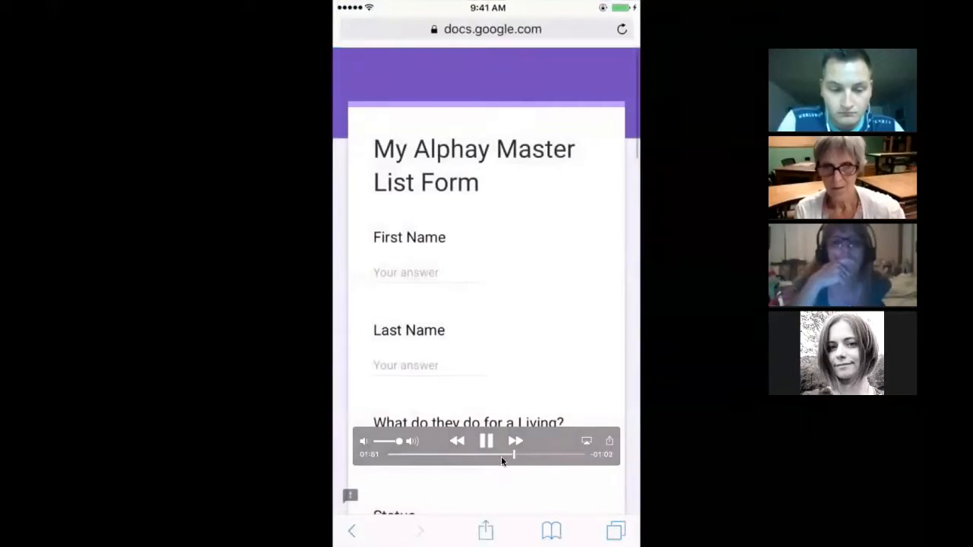
Rewind the video to replay adding the form to the phone's home screen, pause at about 01:48 and resume playback
{"action": "left_click", "coordinate": [497, 454]}
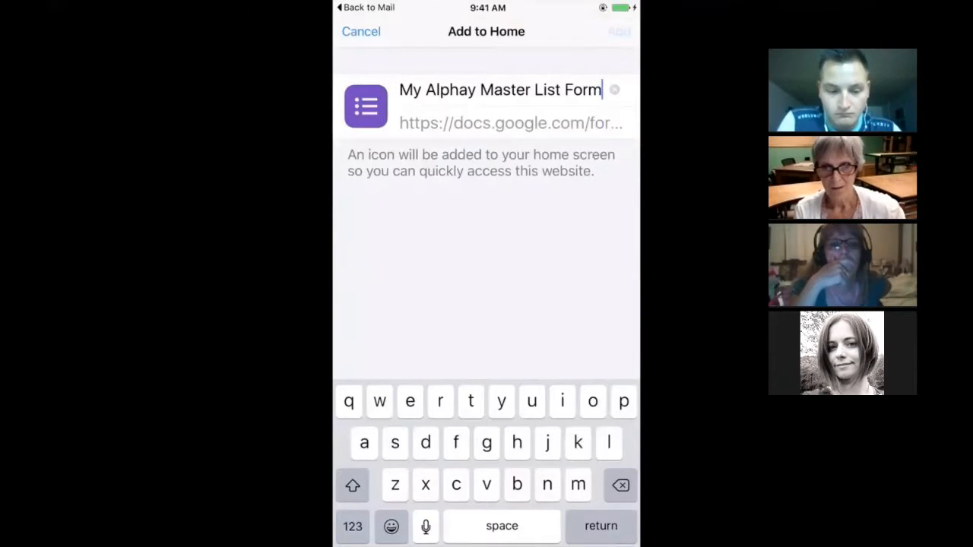
{"action": "mouse_move", "coordinate": [497, 447]}
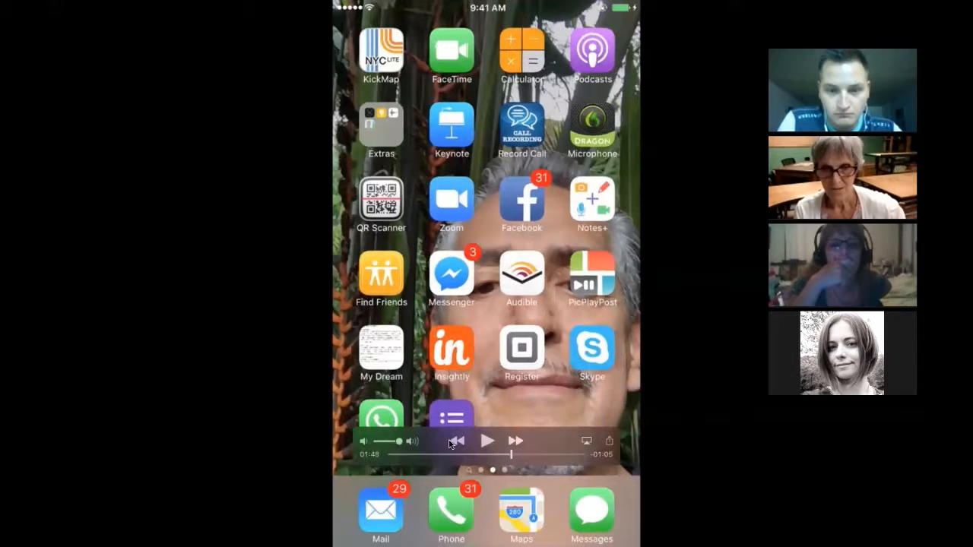
{"action": "left_click", "coordinate": [487, 447]}
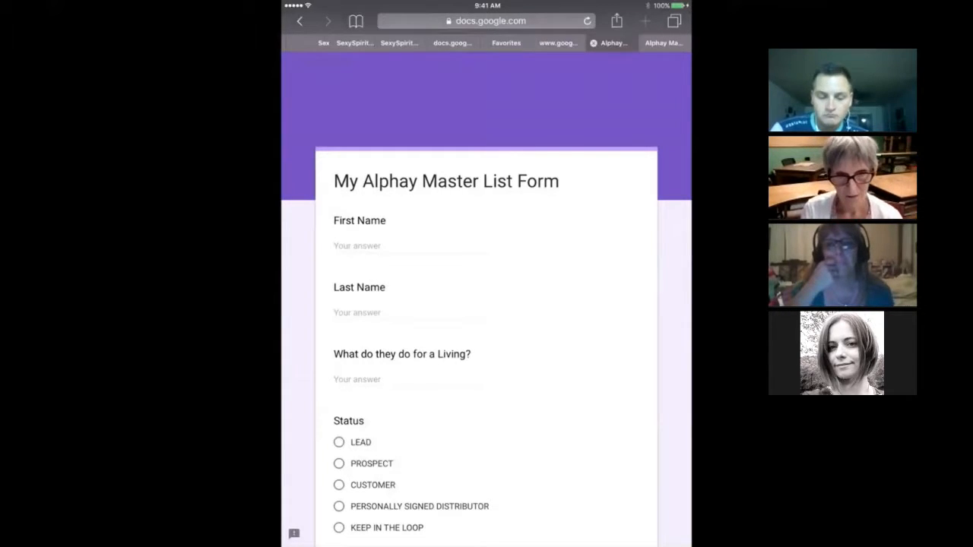
Pause the video at the Apple devices picture, move playback back to about 02:44 at the tablet's form and resume
{"action": "mouse_move", "coordinate": [441, 514]}
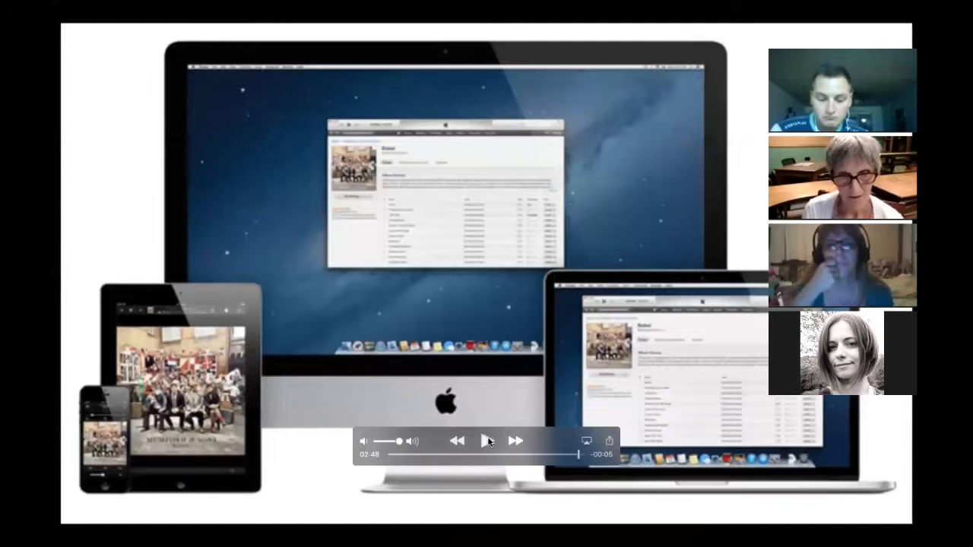
{"action": "left_click", "coordinate": [489, 442]}
{"action": "left_click", "coordinate": [573, 455]}
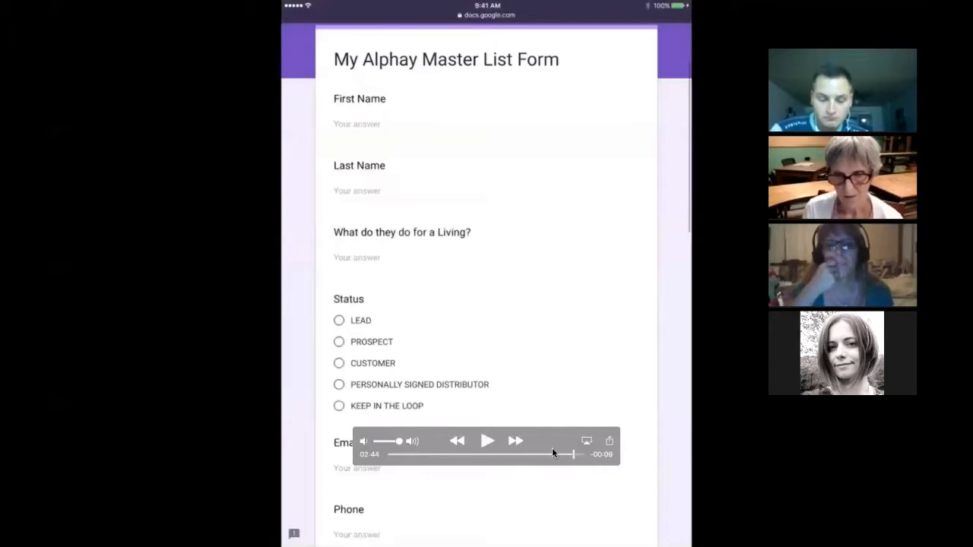
{"action": "left_click", "coordinate": [488, 441]}
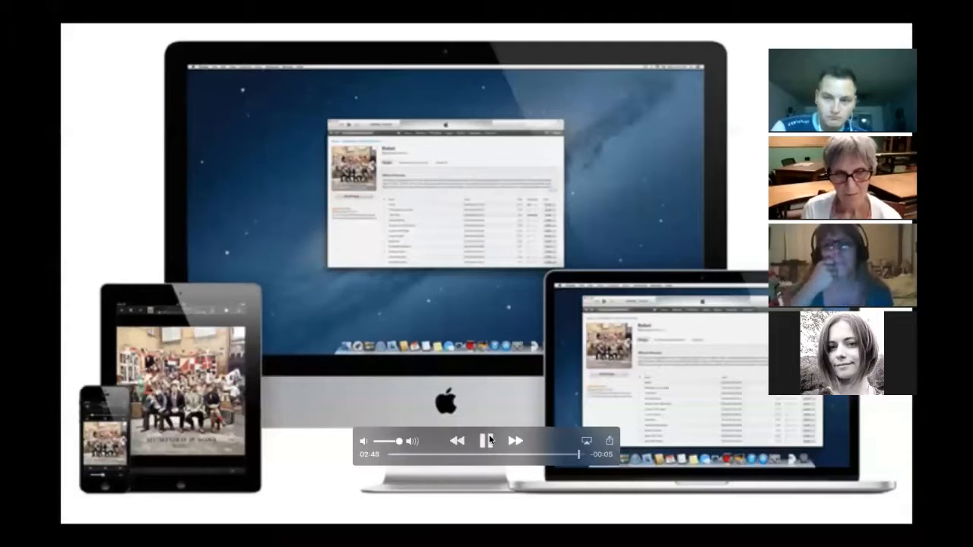
Pause the video at the closing Apple devices picture and leave full screen
{"action": "left_click", "coordinate": [488, 441]}
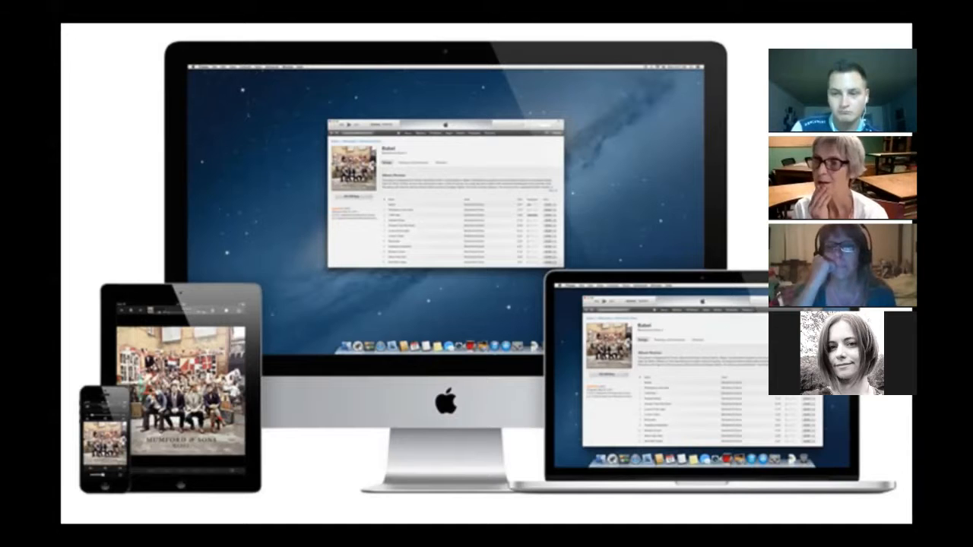
{"action": "key", "text": "Escape"}
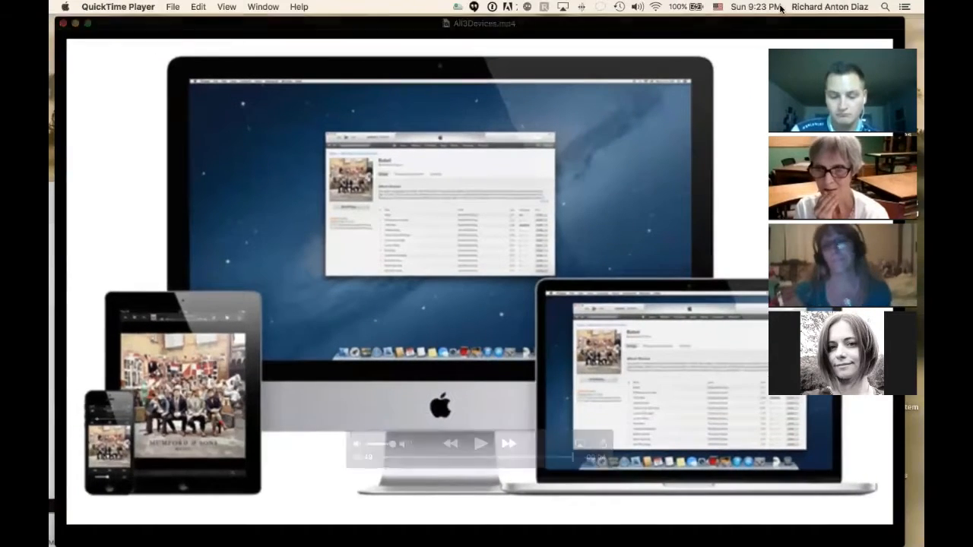